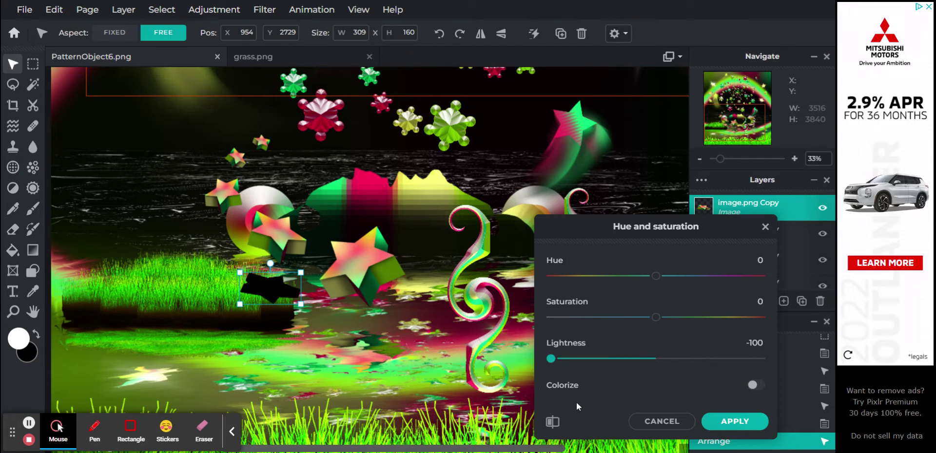
Apply the -100 lightness adjustment to the small star copy and flip the blackened star vertically
left_click(713, 427)
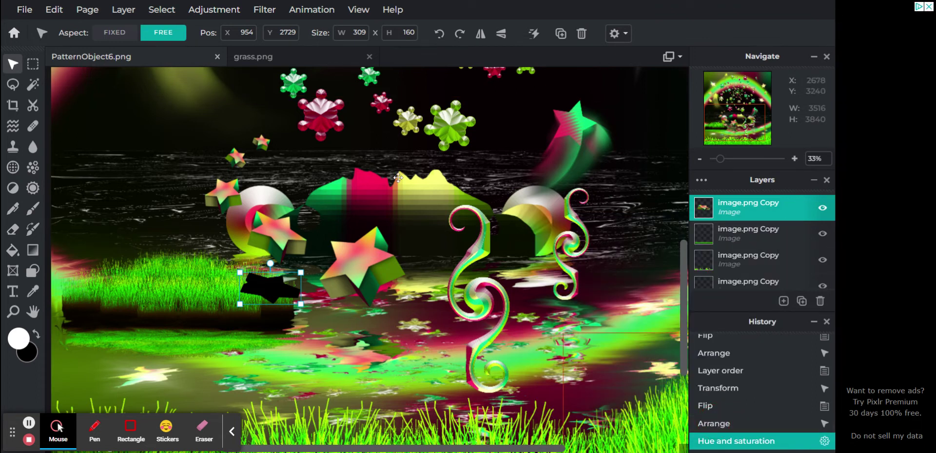
left_click(501, 39)
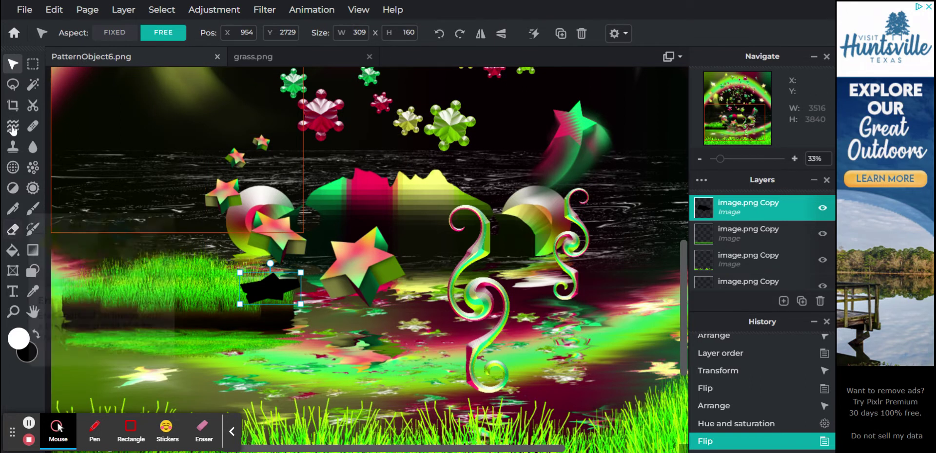
Draw two short Sketchy pen strokes on the shadow layer, one well above-left and one well below-right of the black star
left_click(13, 208)
left_click_drag(158, 193, 114, 237)
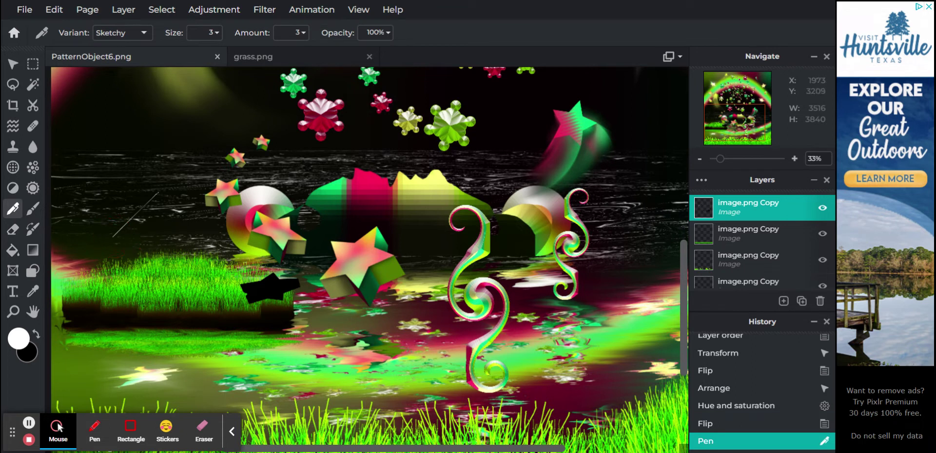
left_click_drag(432, 369, 409, 399)
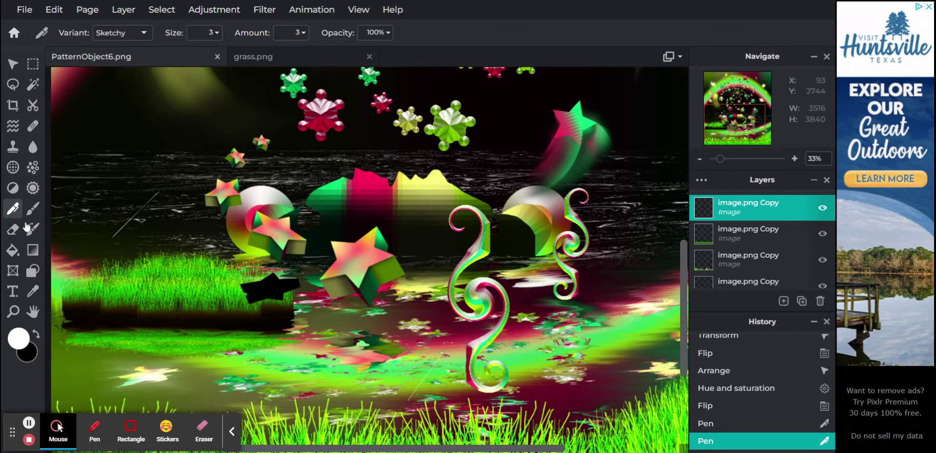
Blur the black star shadow layer with an amount of 100
left_click(11, 67)
left_click(271, 18)
mouse_move(370, 51)
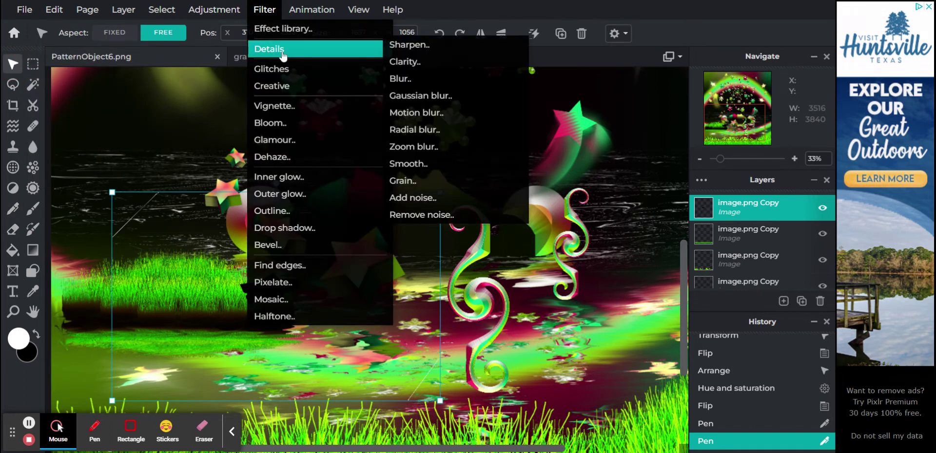
left_click(414, 80)
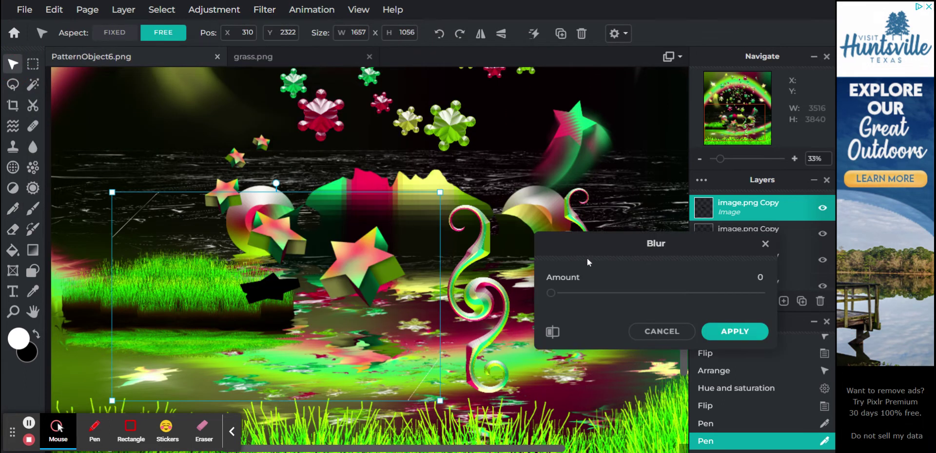
left_click_drag(578, 292, 843, 305)
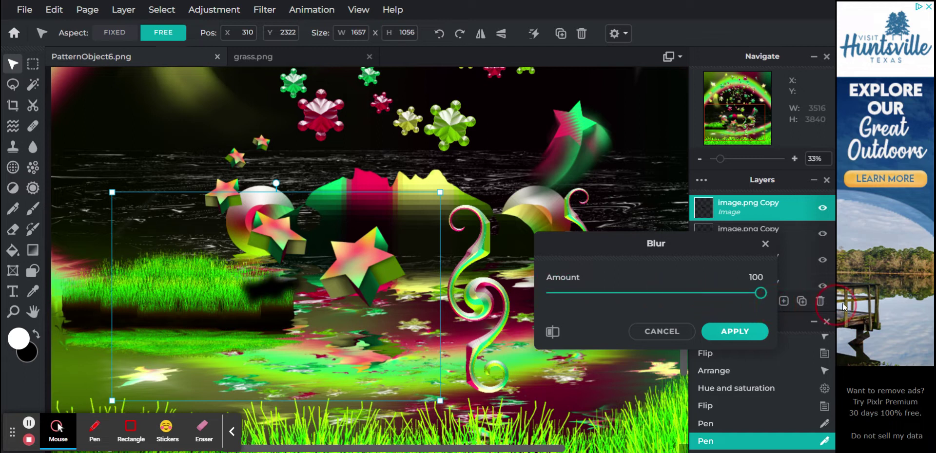
left_click_drag(907, 300, 909, 299)
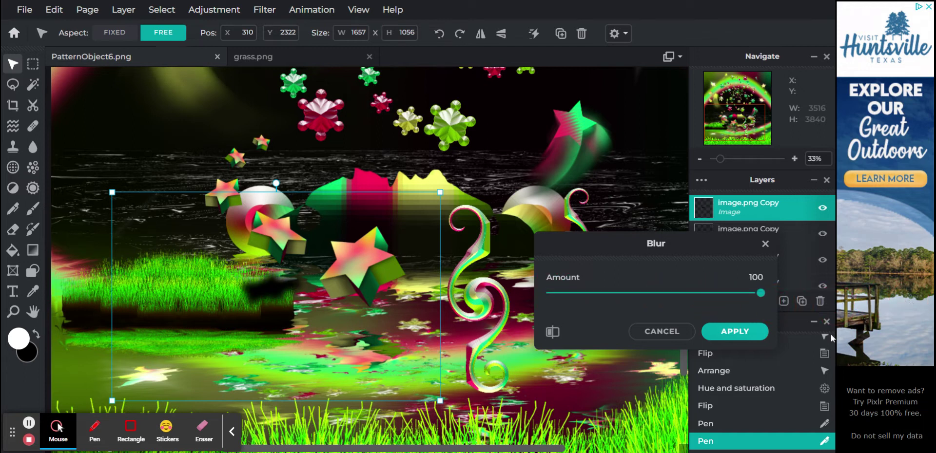
left_click(744, 332)
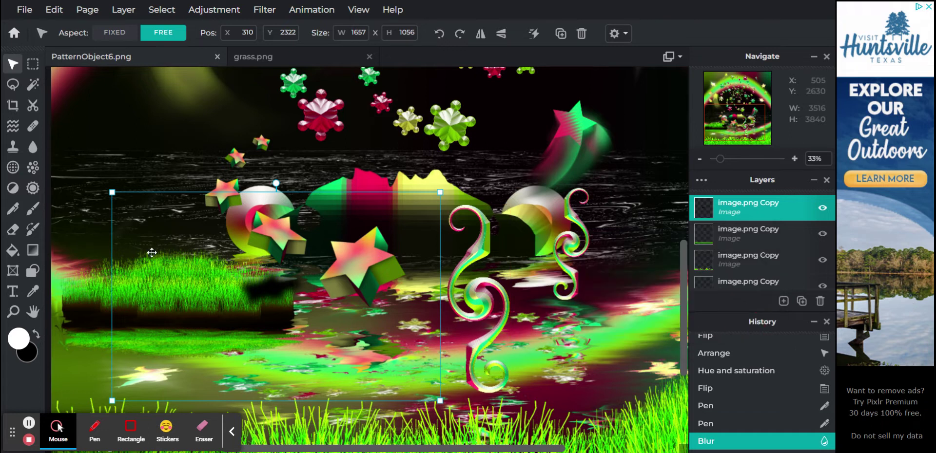
Erase the two helper pen strokes around the blurred shadow with a 470 px eraser at 0% softness
left_click(12, 228)
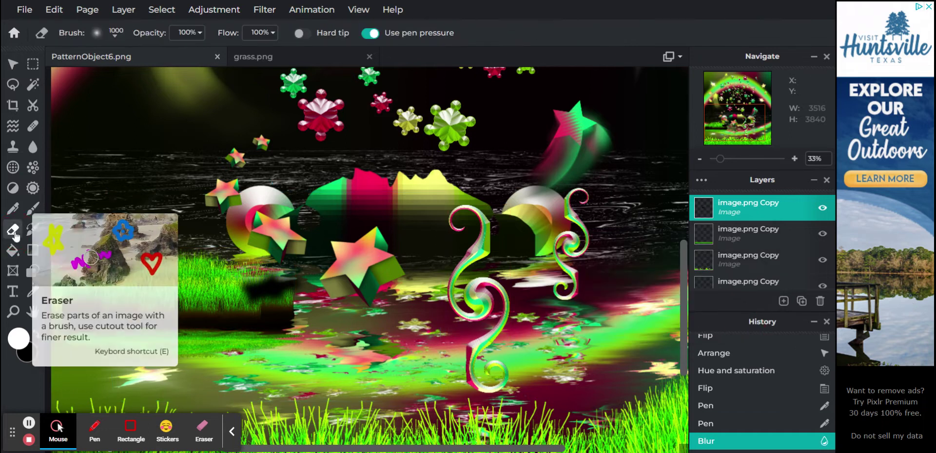
left_click(113, 35)
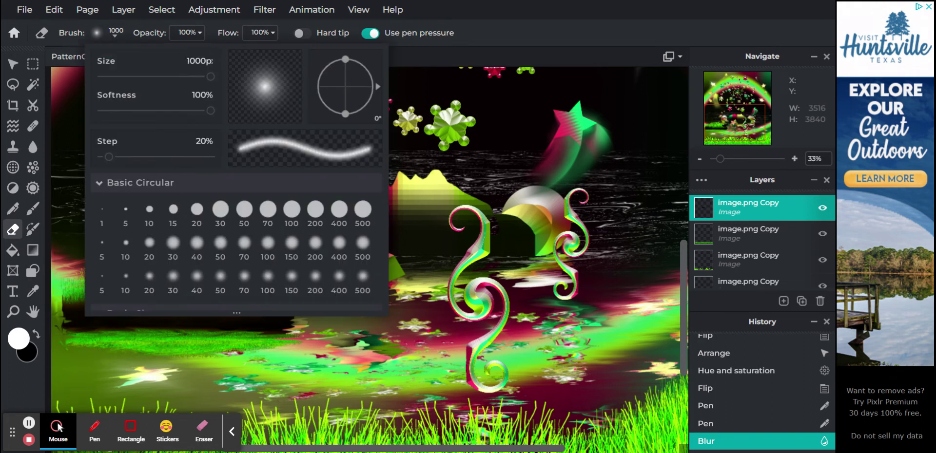
left_click(175, 75)
left_click_drag(147, 110, 97, 111)
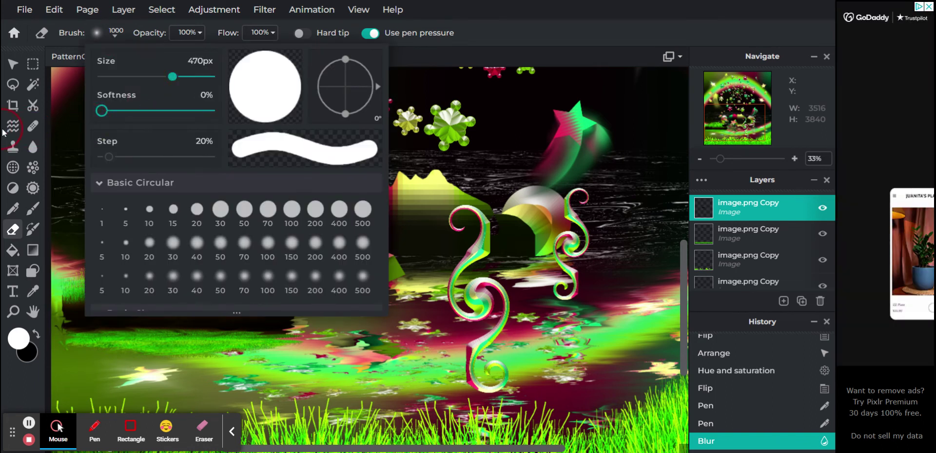
left_click(509, 33)
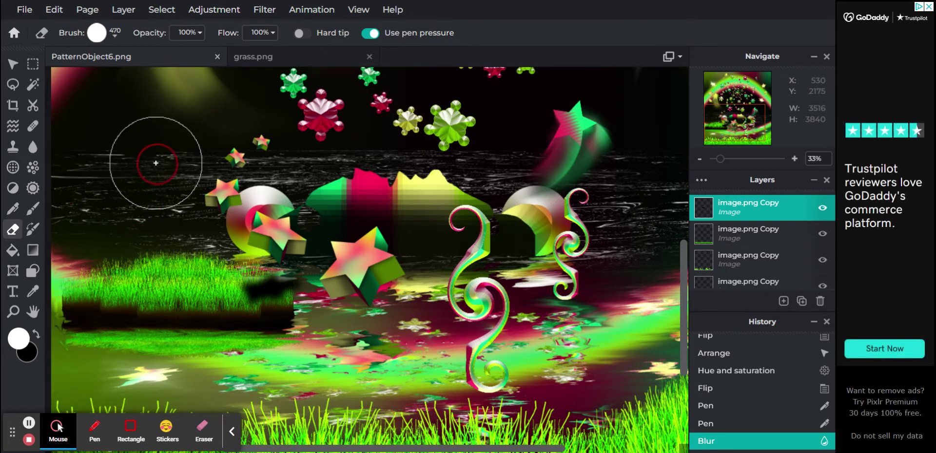
mouse_move(172, 233)
left_mouse_down()
mouse_move(150, 160)
mouse_move(66, 163)
left_mouse_up()
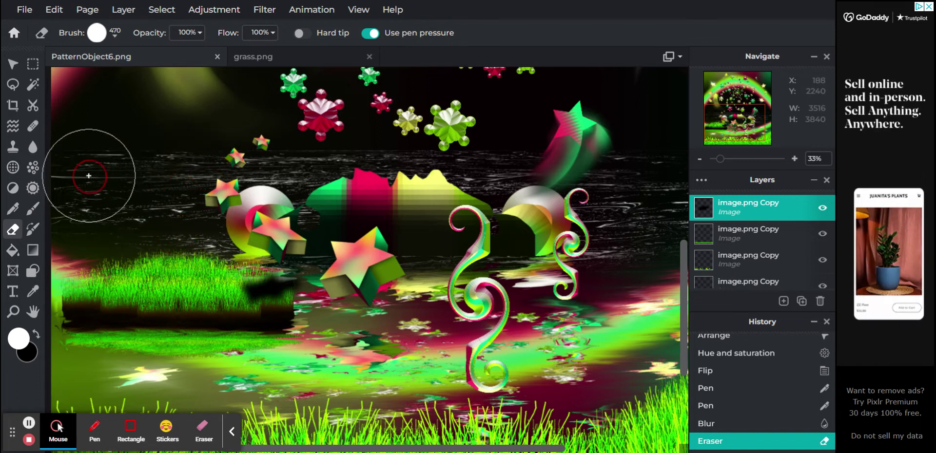
left_click(13, 73)
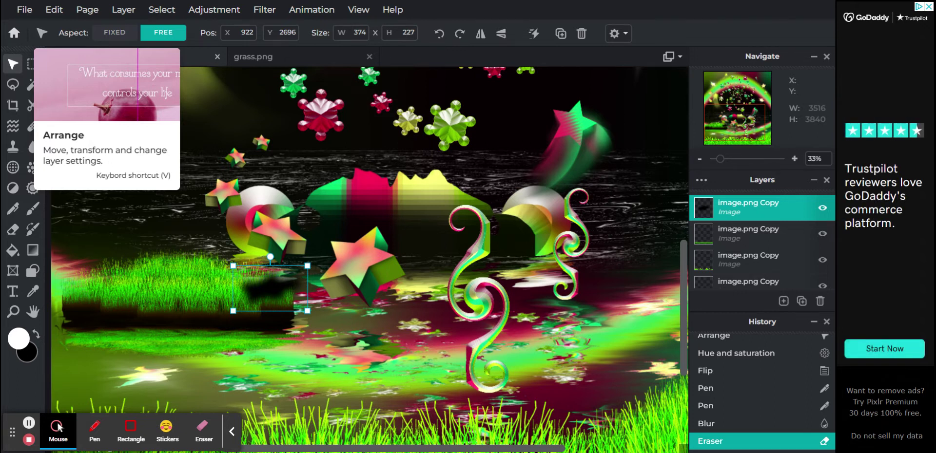
Try to fade the star shadow with the eraser at 63% opacity, and revert to the state before that stroke
left_click(13, 229)
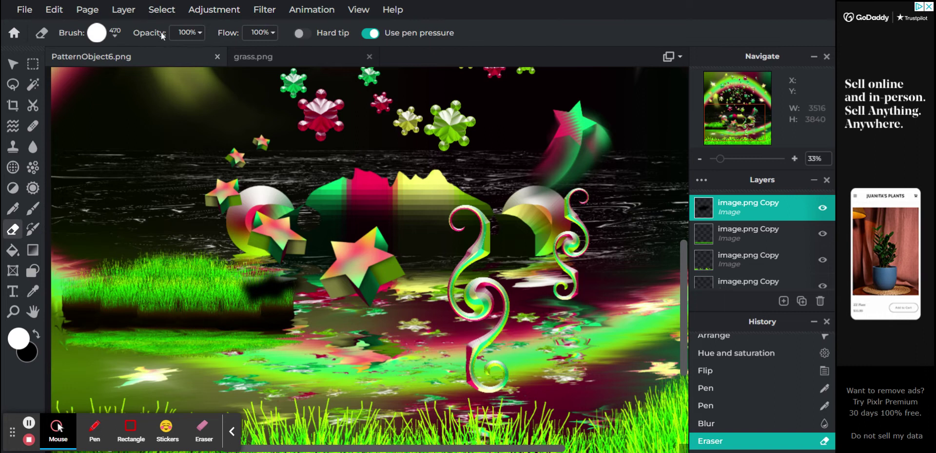
left_click(187, 33)
left_click(132, 55)
left_click_drag(131, 56, 161, 61)
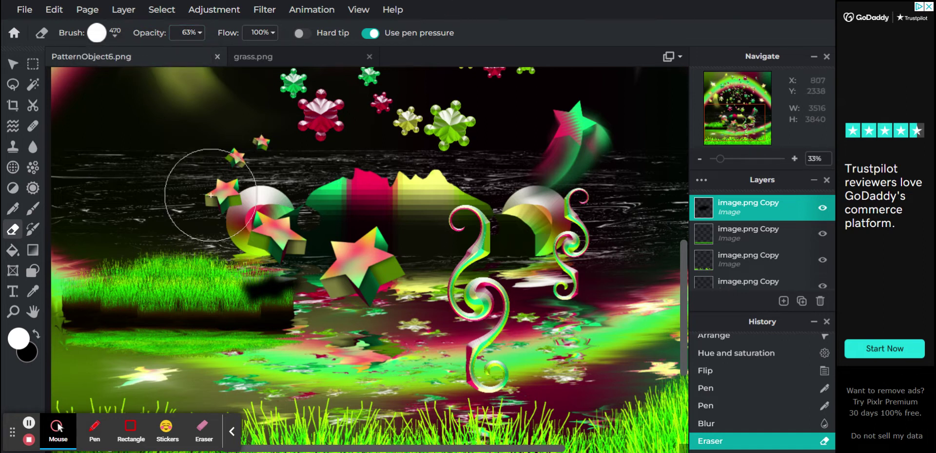
left_click(268, 317)
mouse_move(268, 317)
left_mouse_down()
mouse_move(332, 273)
mouse_move(270, 278)
mouse_move(324, 263)
left_mouse_up()
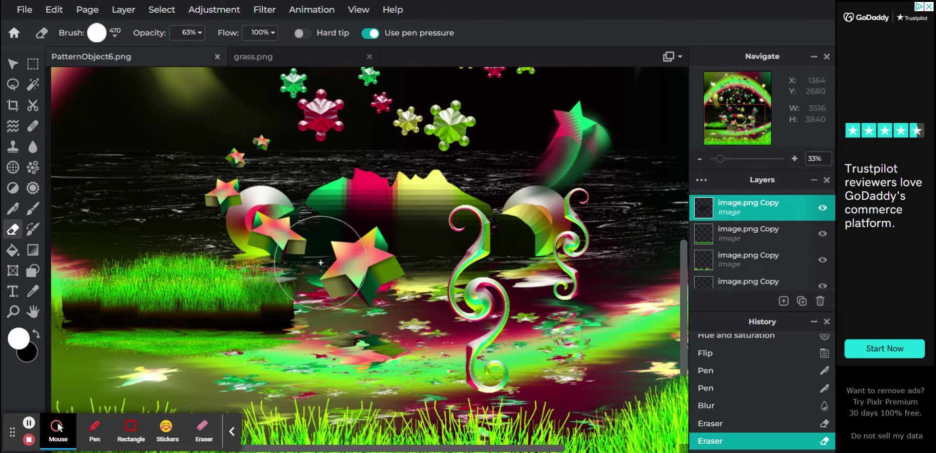
left_click(710, 423)
Set the eraser opacity to 37% and fade the star shadow with one stroke
left_click(187, 32)
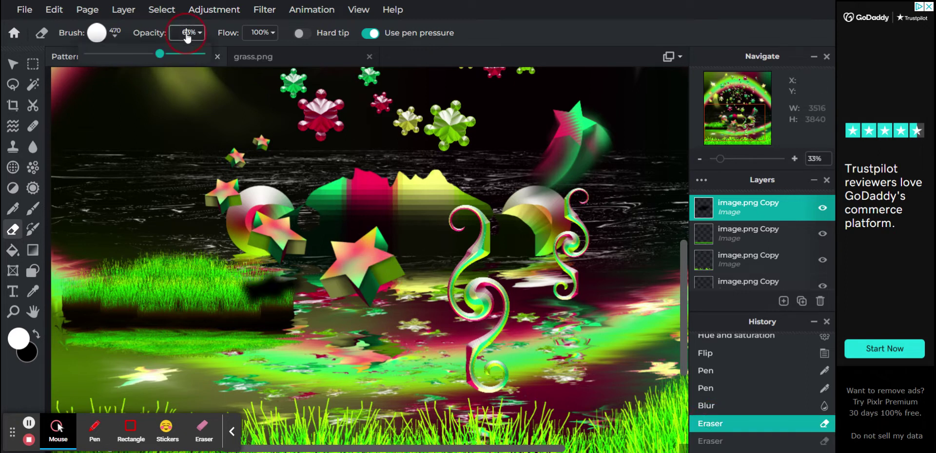
left_click(130, 54)
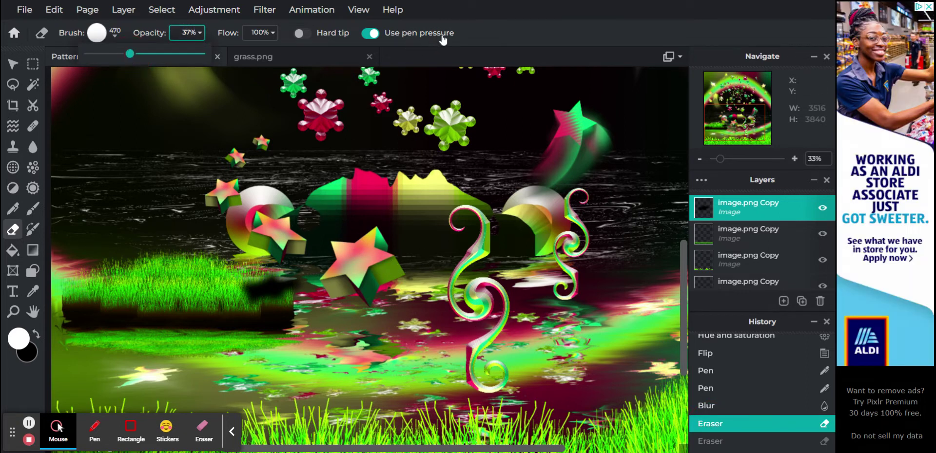
mouse_move(195, 200)
left_mouse_down()
mouse_move(263, 258)
mouse_move(227, 336)
mouse_move(263, 250)
mouse_move(262, 310)
mouse_move(346, 242)
mouse_move(236, 285)
mouse_move(342, 315)
mouse_move(304, 256)
mouse_move(360, 246)
mouse_move(397, 224)
left_mouse_up()
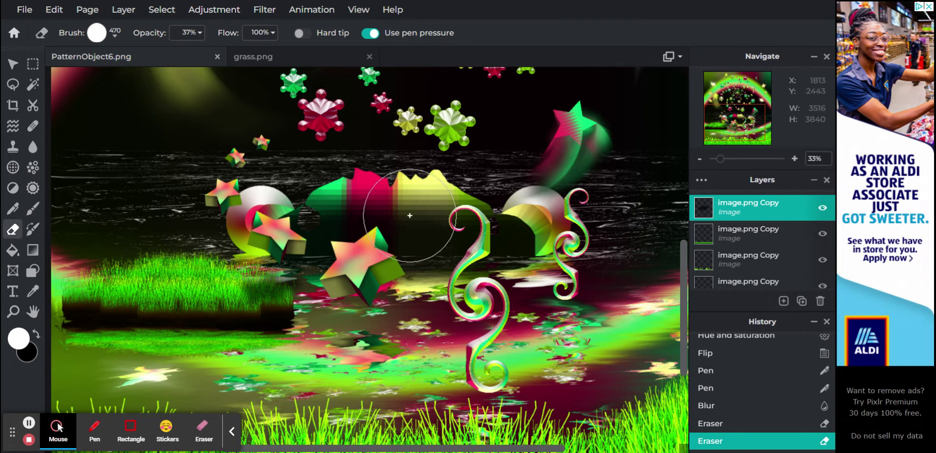
On the flat grass mound's layer, select the empty area around the grass with the Magic Wand at tolerance 32
scroll(750, 237, "down", 2)
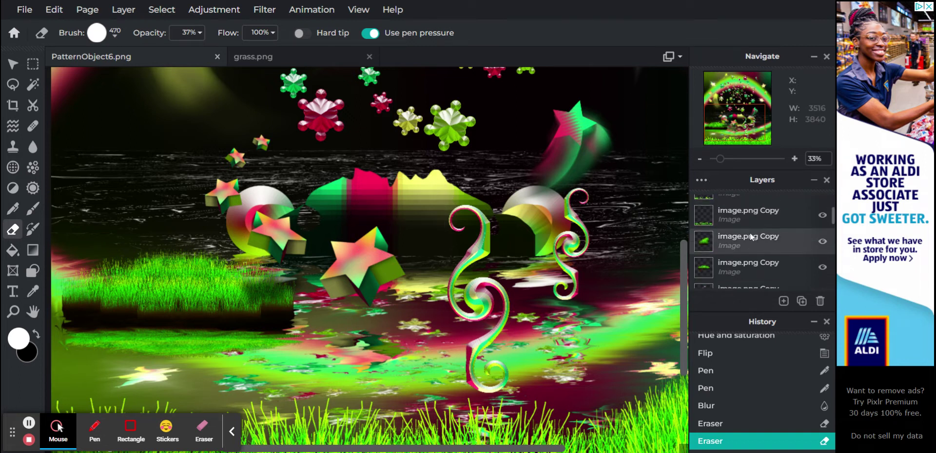
scroll(751, 237, "down", 2)
left_click(736, 229)
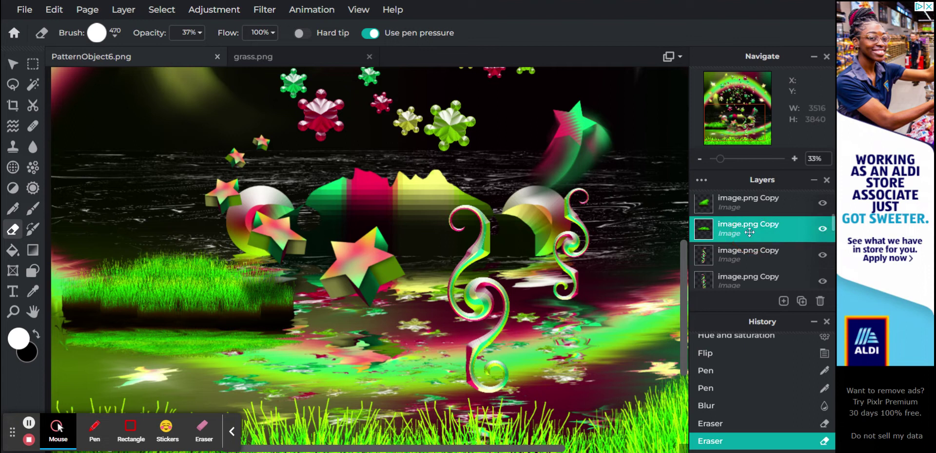
left_click(32, 86)
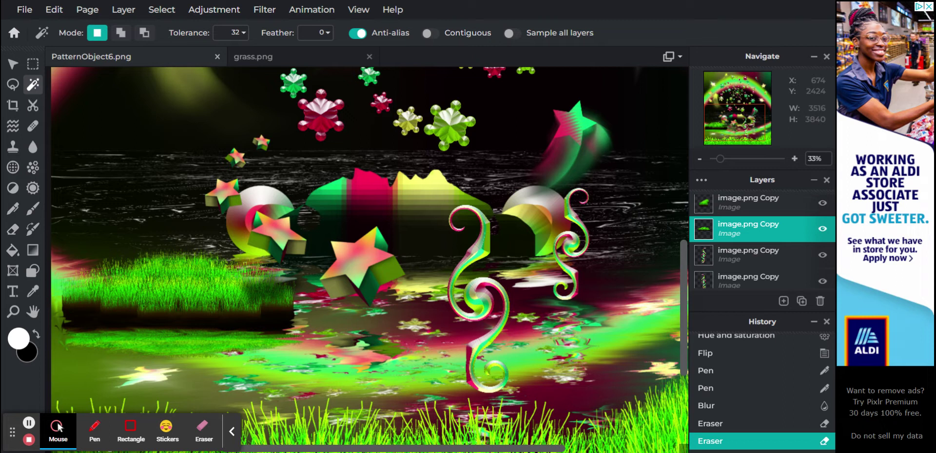
left_click(175, 288)
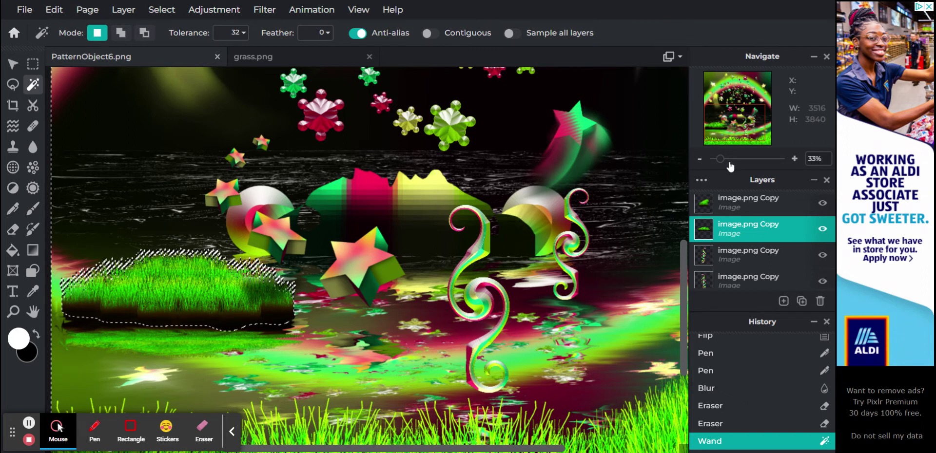
Cut the selected area outside the grass mound from the top star shadow layer and clear the selection
left_click_drag(719, 161, 755, 160)
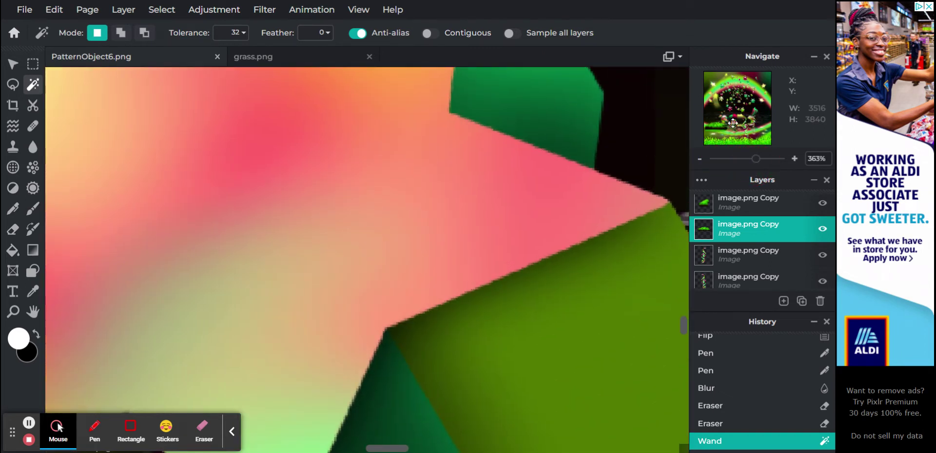
left_click_drag(756, 161, 746, 159)
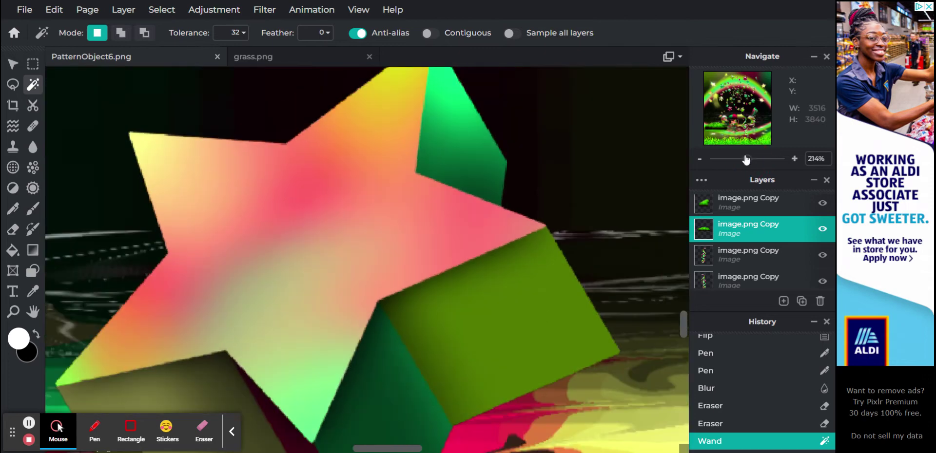
mouse_move(731, 120)
left_mouse_down()
mouse_move(729, 138)
mouse_move(718, 123)
mouse_move(730, 110)
left_mouse_up()
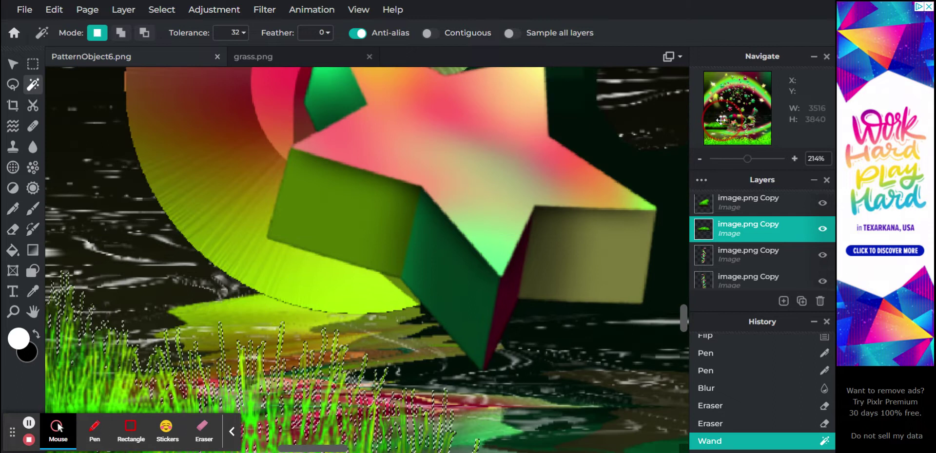
left_click(741, 158)
left_click_drag(741, 158, 695, 158)
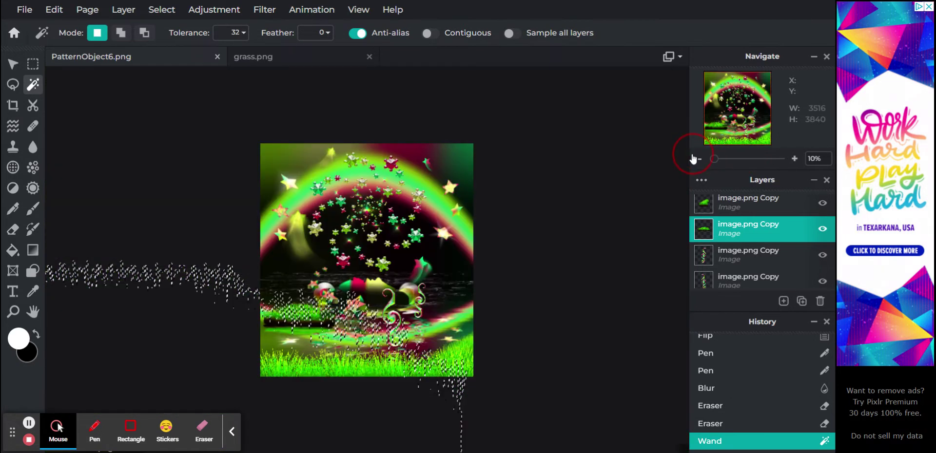
left_click(722, 159)
left_click_drag(722, 161, 732, 161)
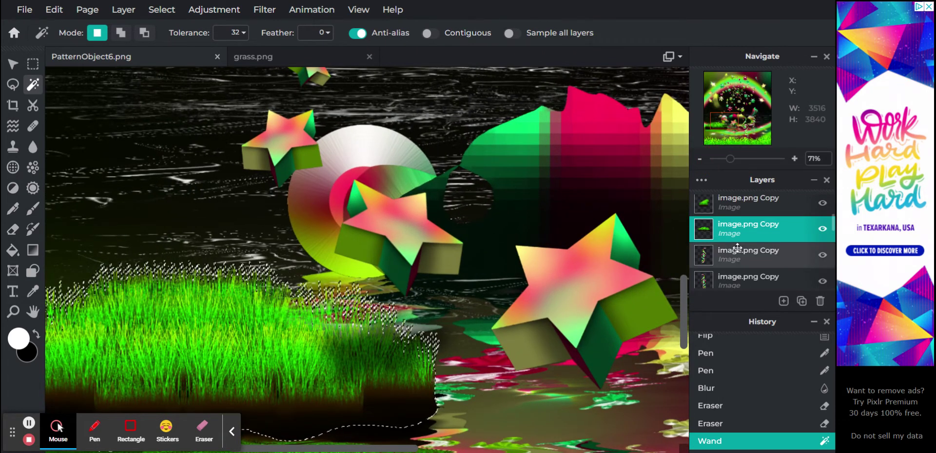
scroll(736, 247, "down", 2)
scroll(737, 247, "up", 2)
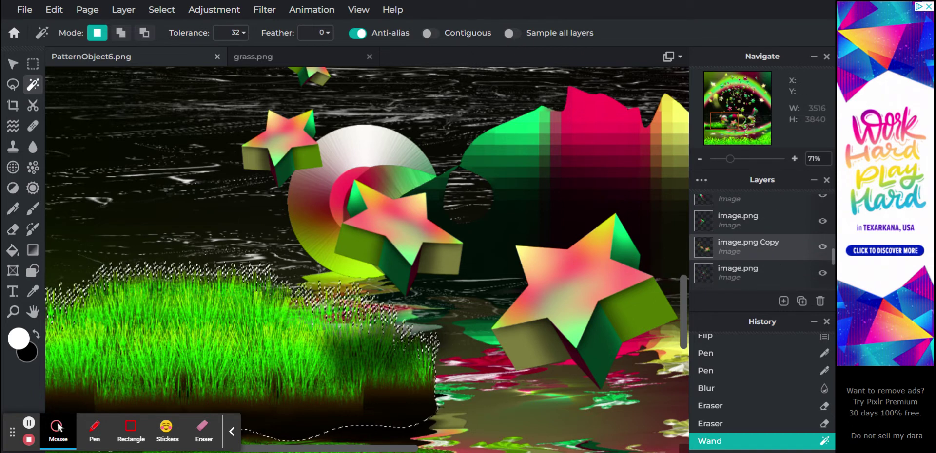
scroll(741, 229, "up", 3)
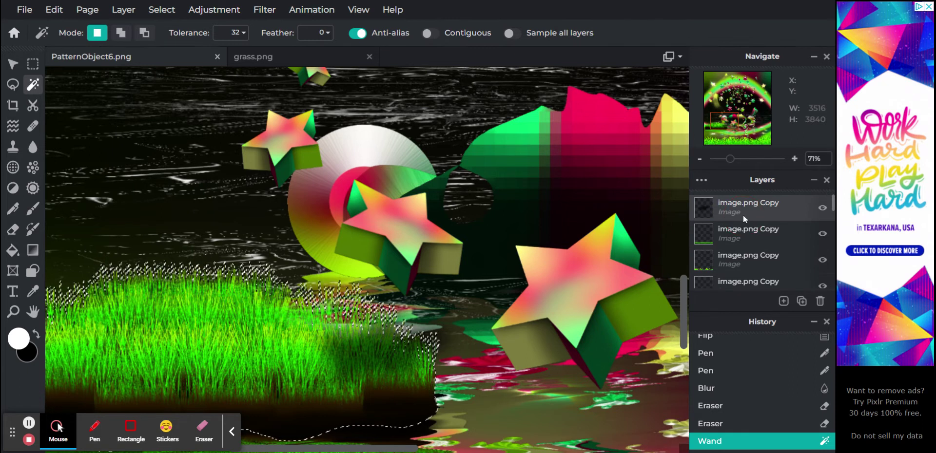
left_click(743, 218)
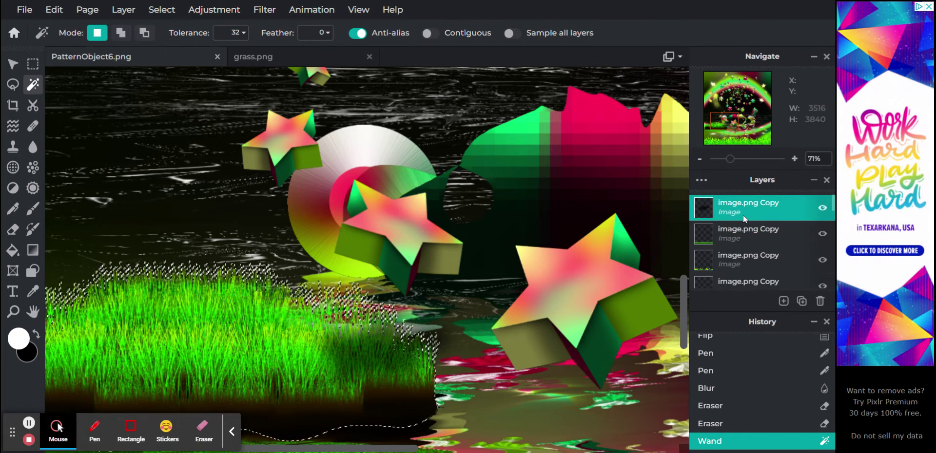
key("shift")
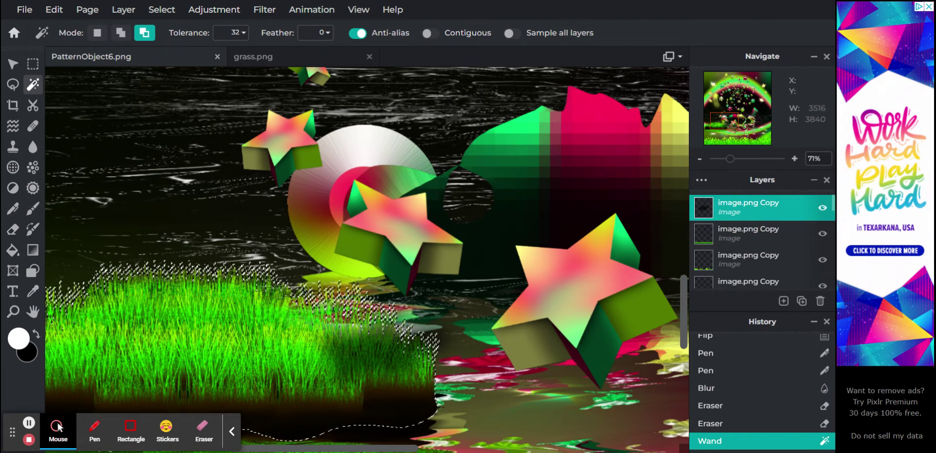
key("ctrl+x")
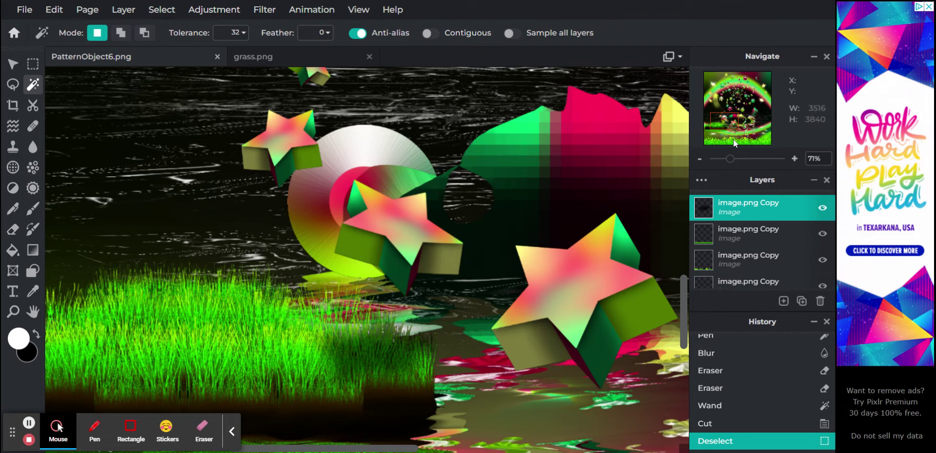
Duplicate the uppermost star shadow layer
left_click_drag(730, 164, 726, 165)
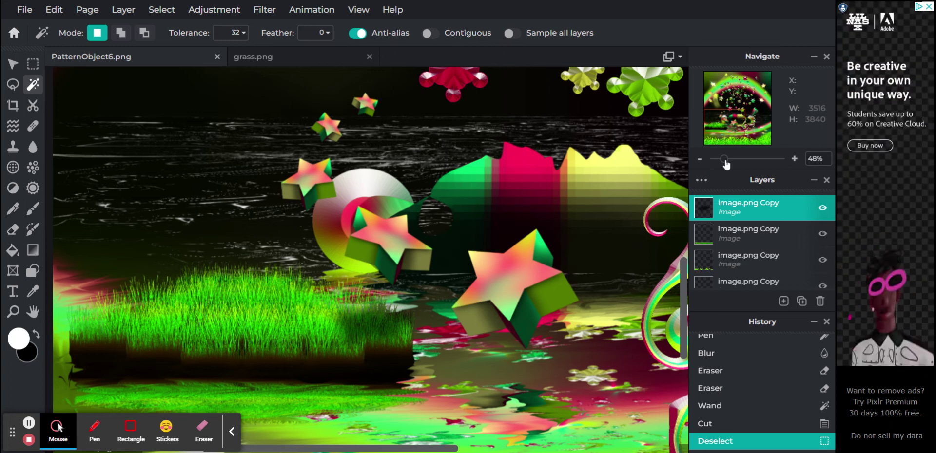
left_click(729, 208)
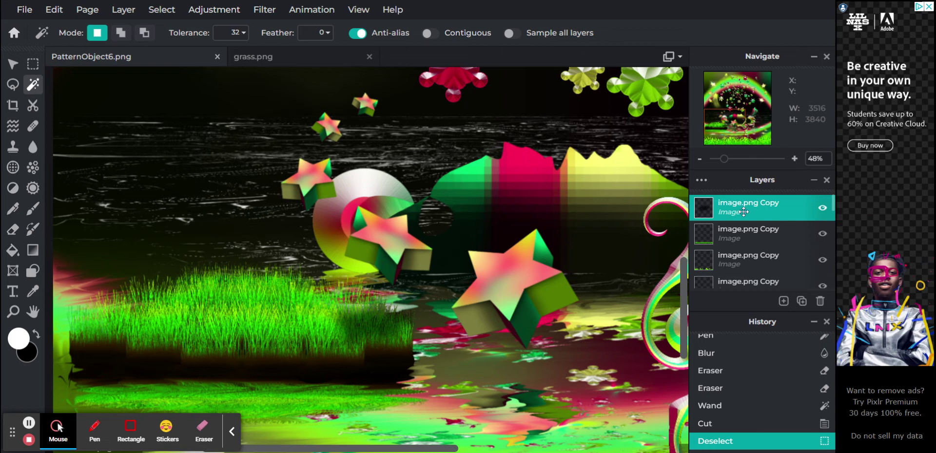
key("alt")
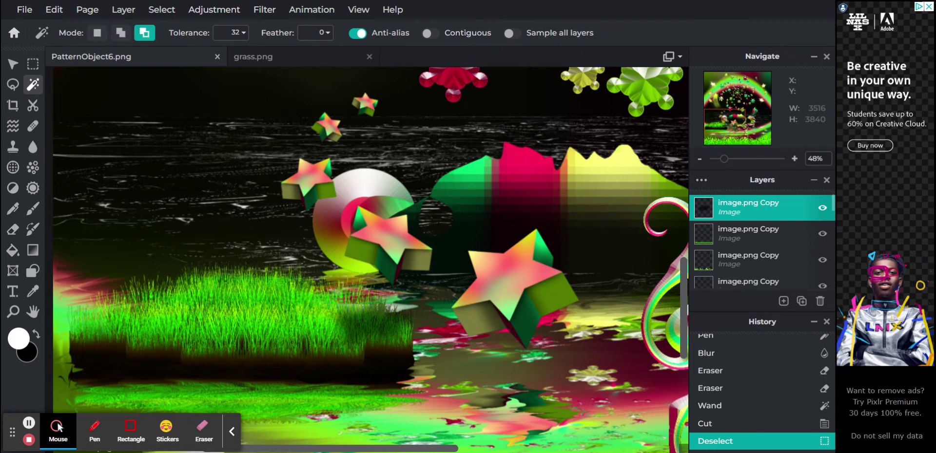
key("ctrl+j")
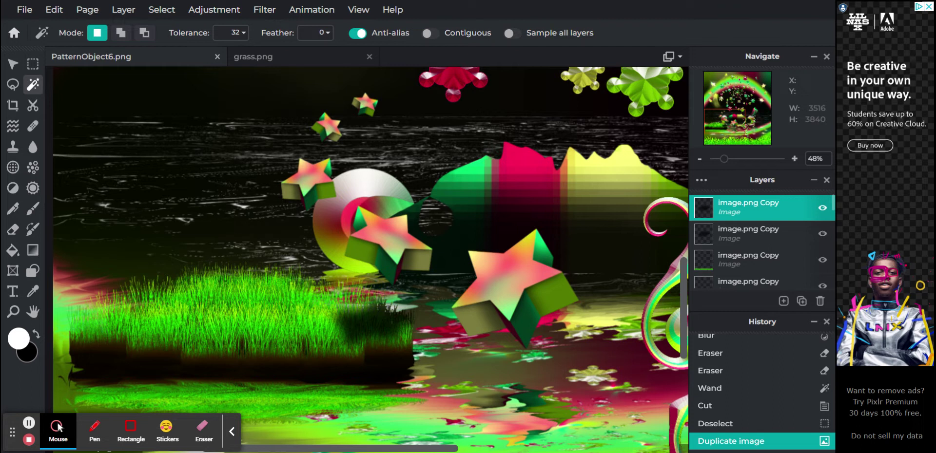
Hide the upper star shadow copy and merge the other shadow layer down into the grass mound's layer
left_click(741, 239)
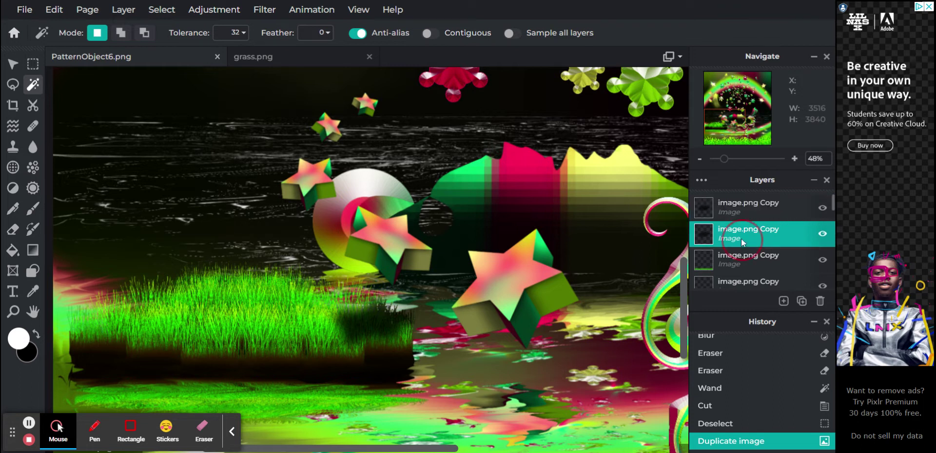
left_click(821, 209)
left_click_drag(728, 235, 735, 259)
left_click(740, 209)
left_click(613, 388)
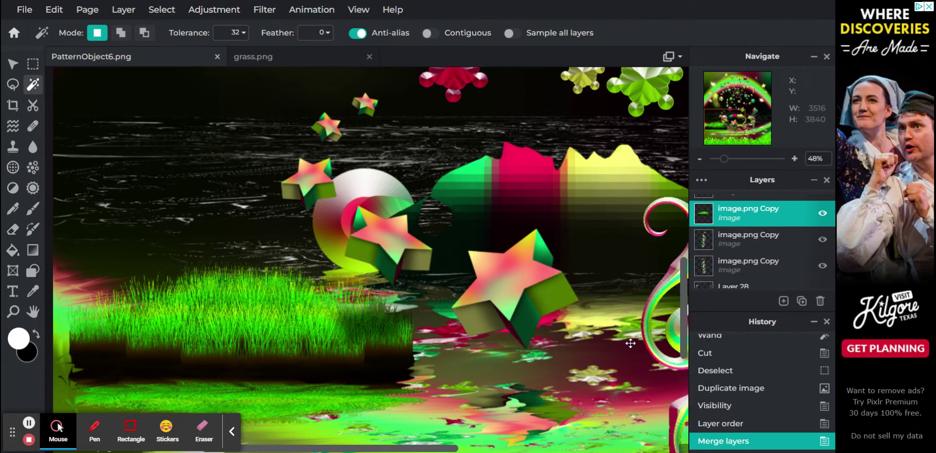
Show the hidden star shadow copy, flip it vertically and move it down onto the grass mound's reflection at about Y 3001
scroll(749, 217, "up", 3)
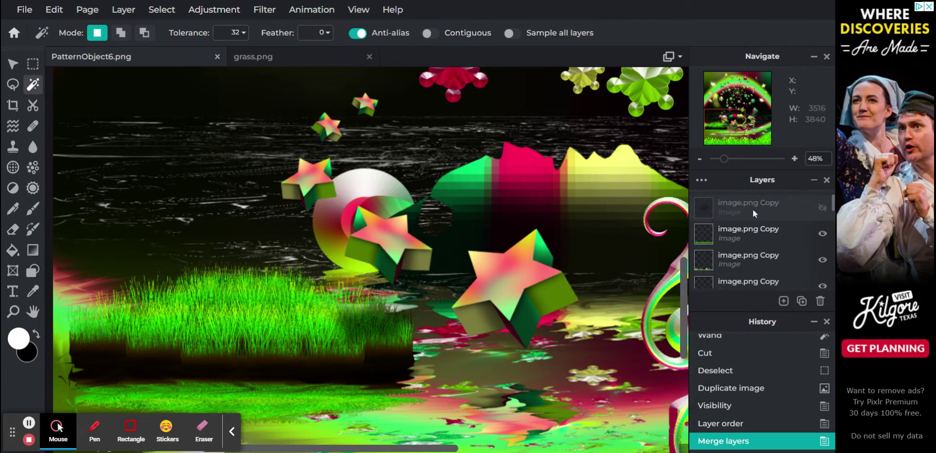
left_click(753, 209)
left_click(821, 210)
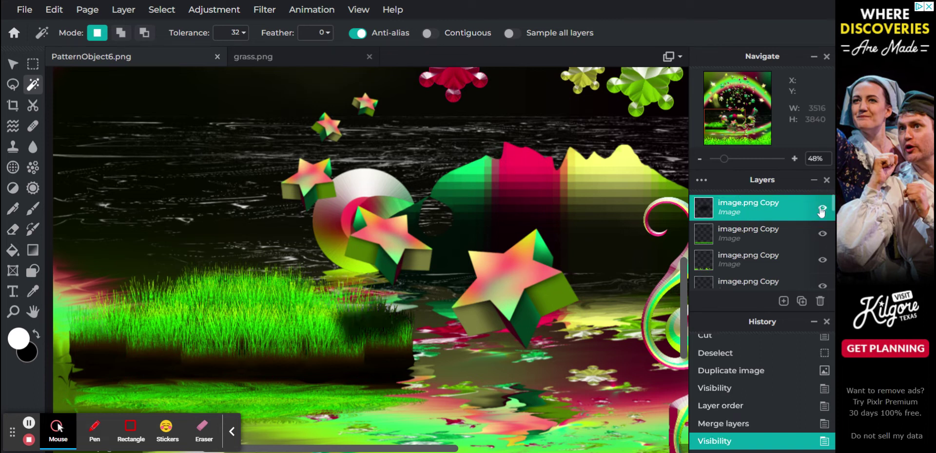
left_click(9, 65)
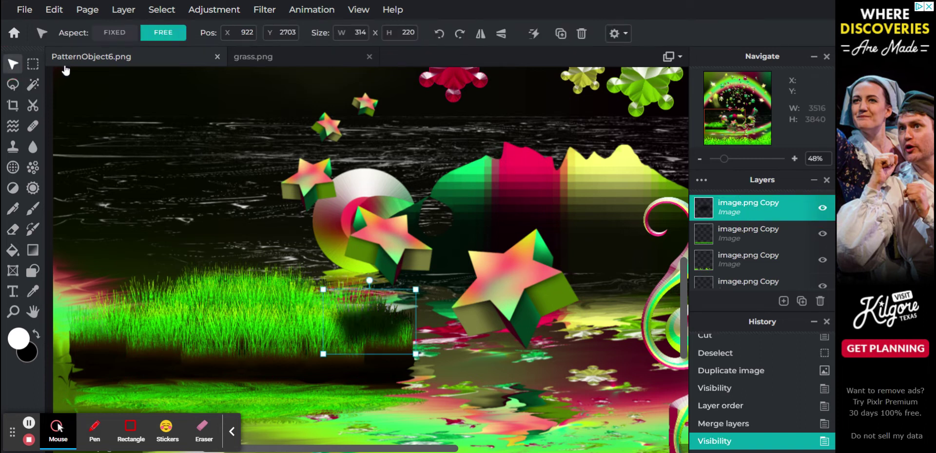
left_click(501, 34)
left_click_drag(373, 321, 374, 408)
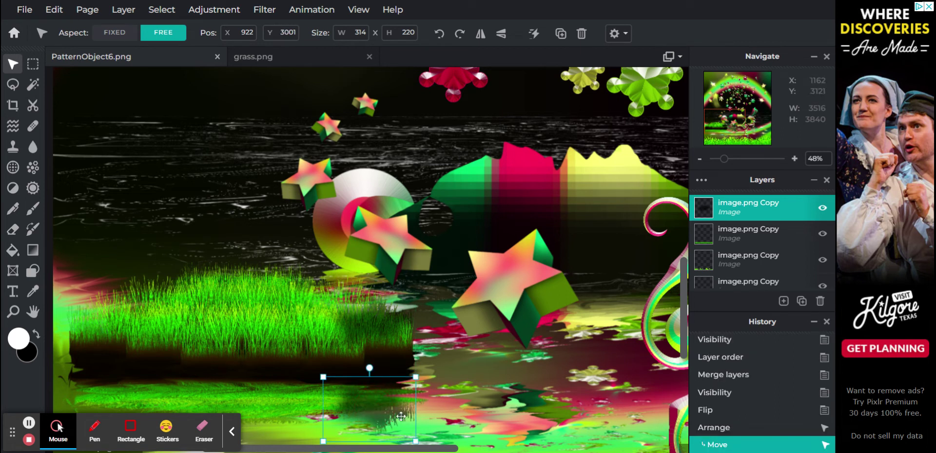
Try the flipped shadow copy flattened to about 48 px high and slightly rotated on the reflection, and delete its layer
left_click_drag(415, 442, 373, 407)
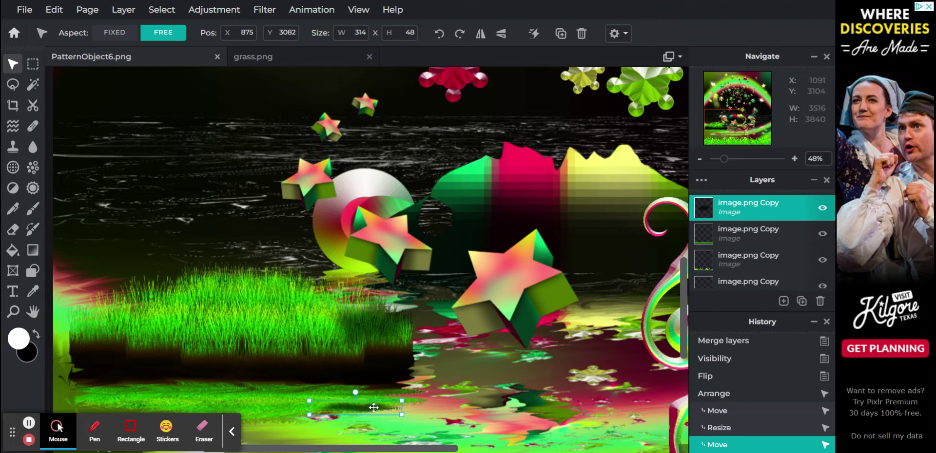
left_click(354, 393)
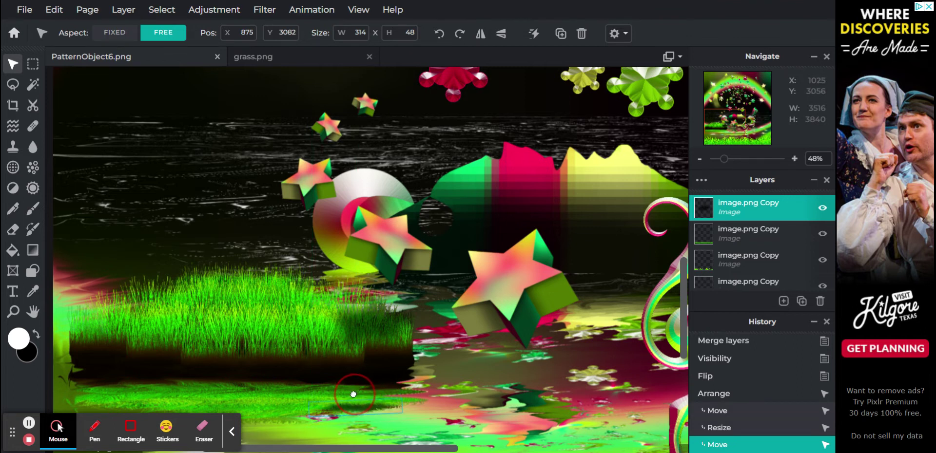
left_click_drag(353, 394, 358, 406)
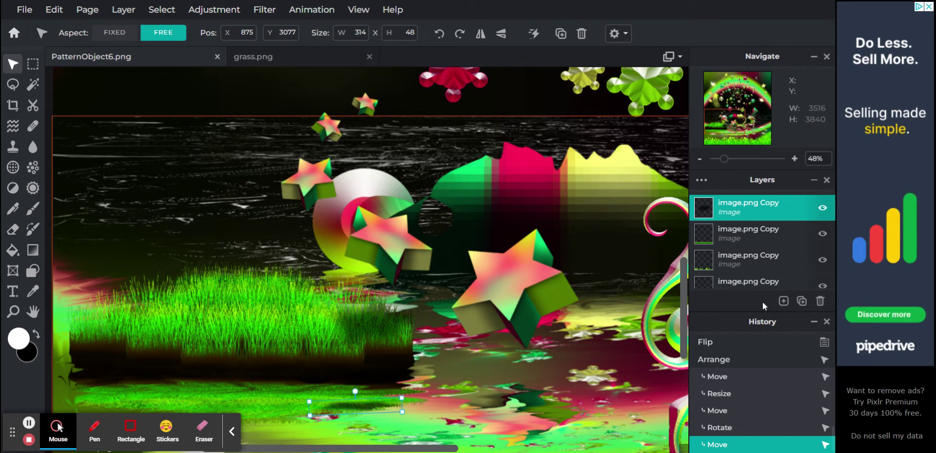
left_click(821, 301)
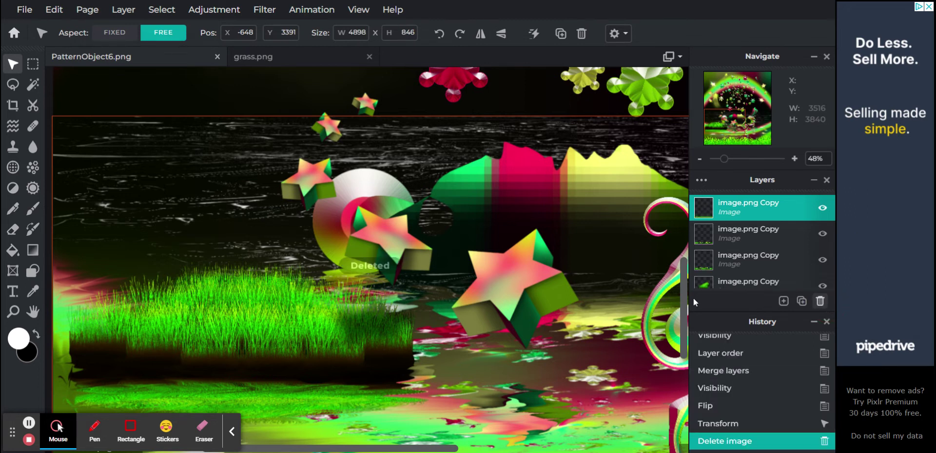
Deselect the layer and examine the whole composition, including the shaded grass mound, the water area and the sky
mouse_move(724, 159)
left_mouse_down()
mouse_move(712, 161)
mouse_move(715, 173)
left_mouse_up()
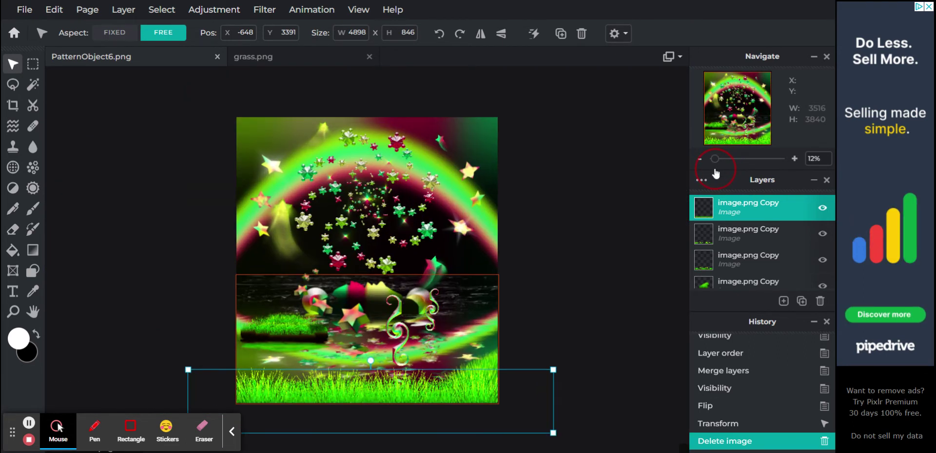
left_click(622, 190)
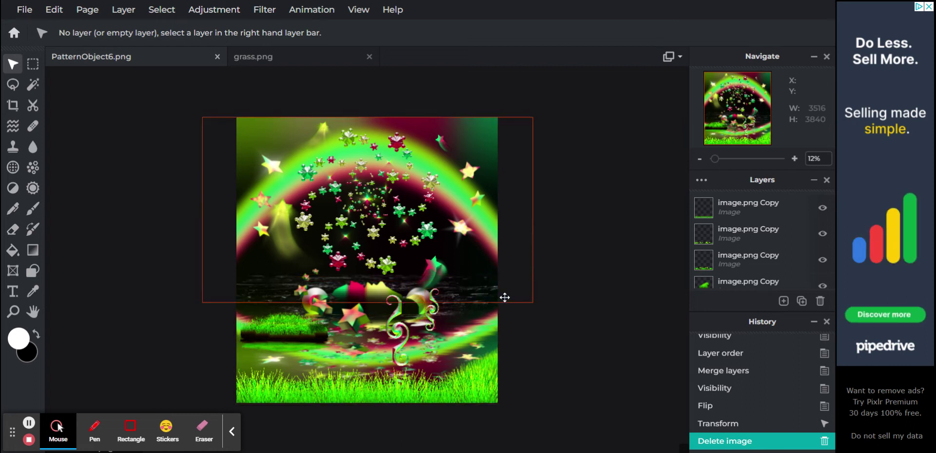
left_click(491, 308)
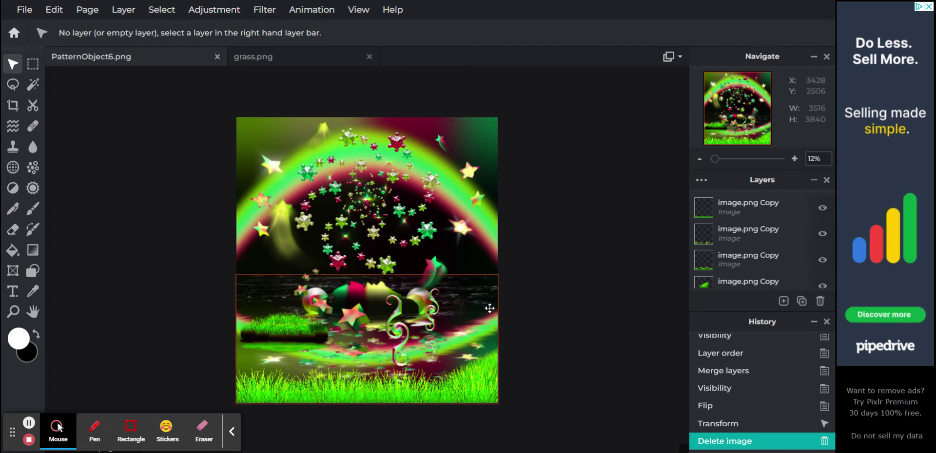
left_click(545, 288)
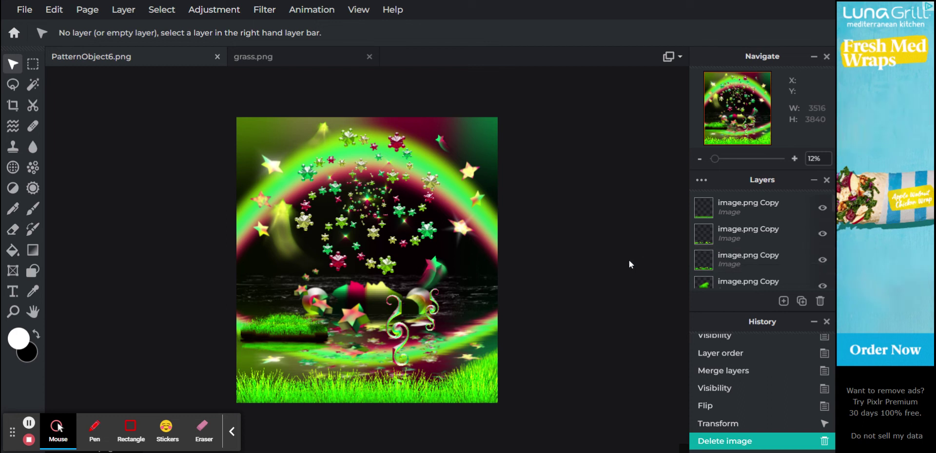
left_click(720, 159)
left_click_drag(725, 164, 720, 163)
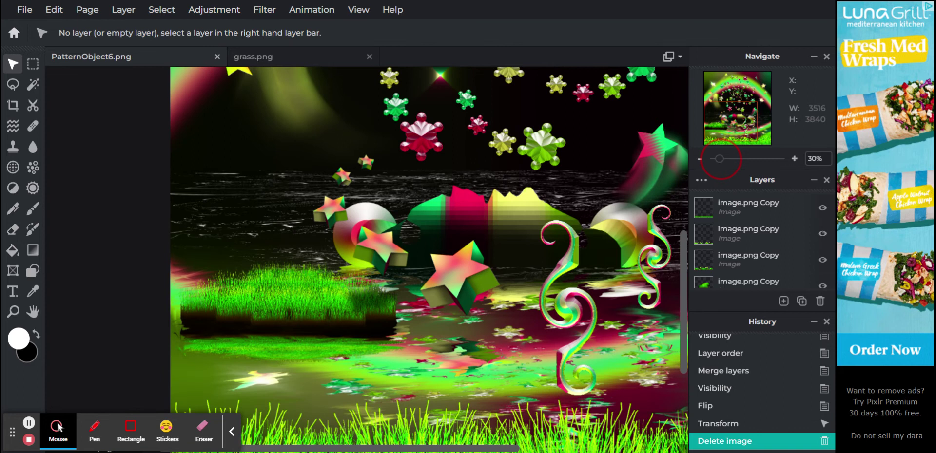
left_click_drag(720, 159, 717, 166)
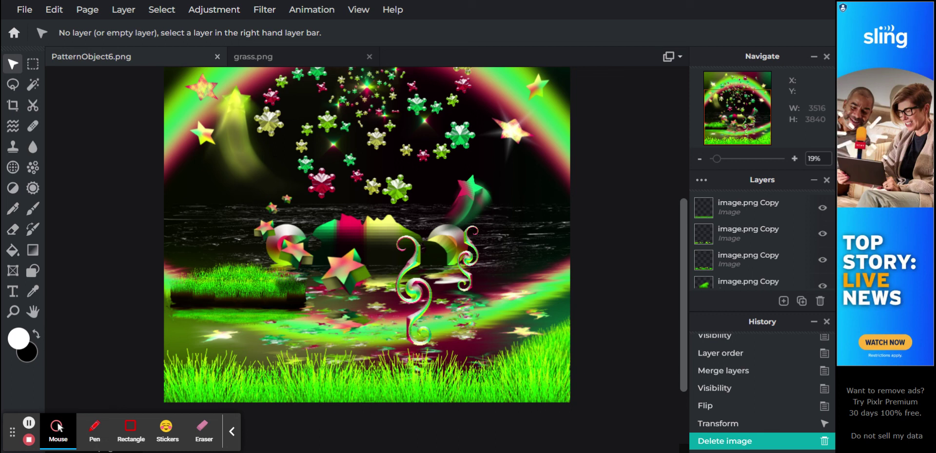
left_click(726, 122)
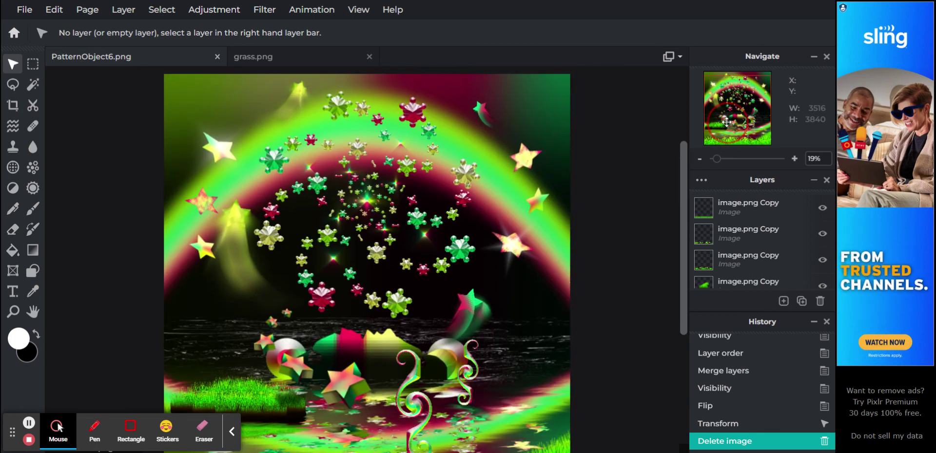
left_click(726, 117)
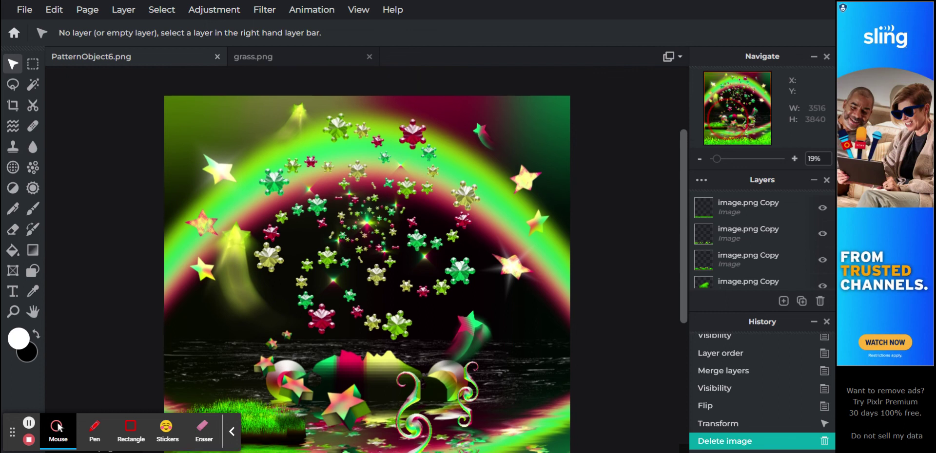